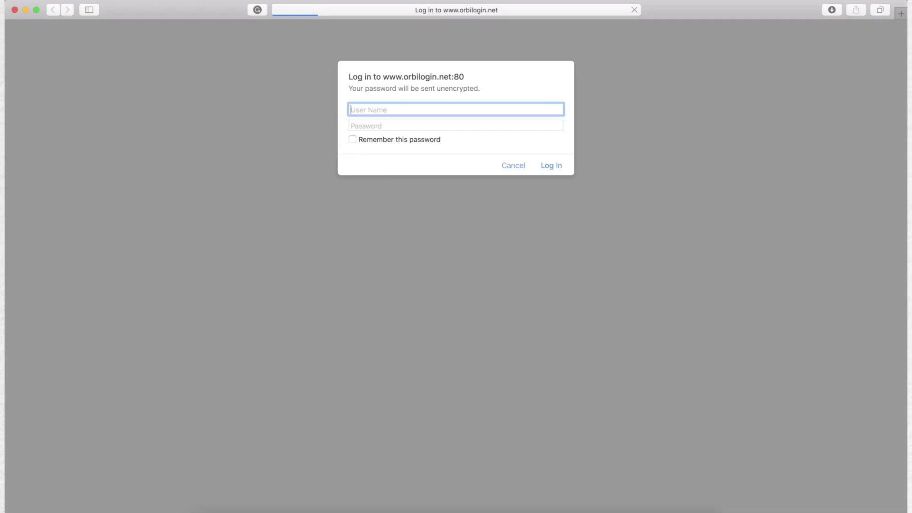
pyautogui.write('admin')
# Step: Sign in as admin and go to Advanced Setup > Traffic Meter
pyautogui.press('Tab')
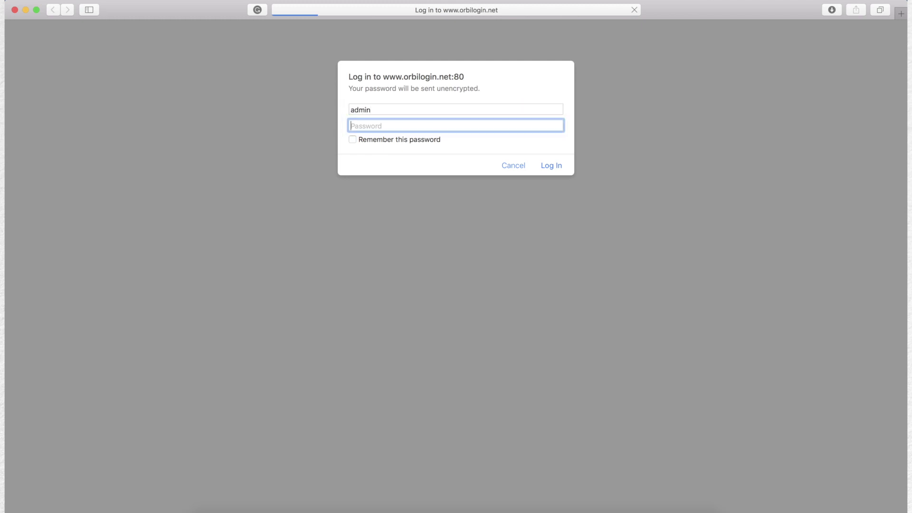
pyautogui.write('pa')
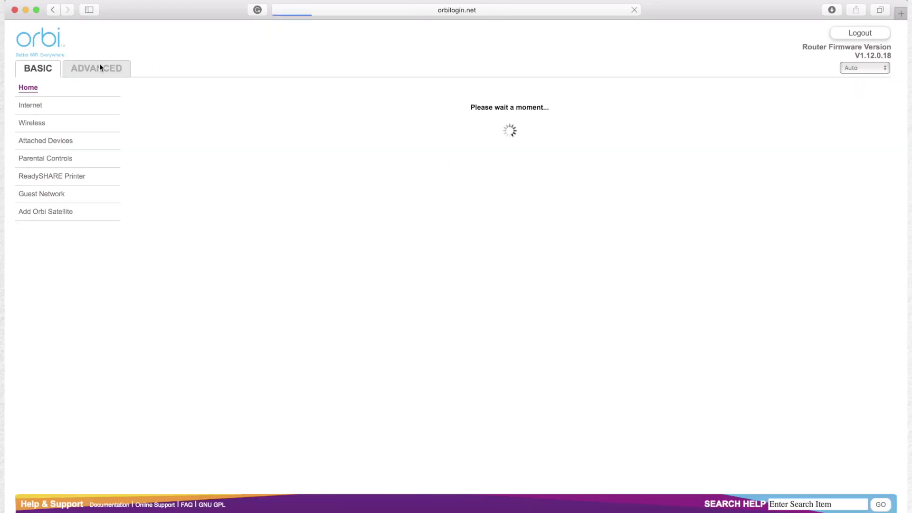
pyautogui.click(99, 66)
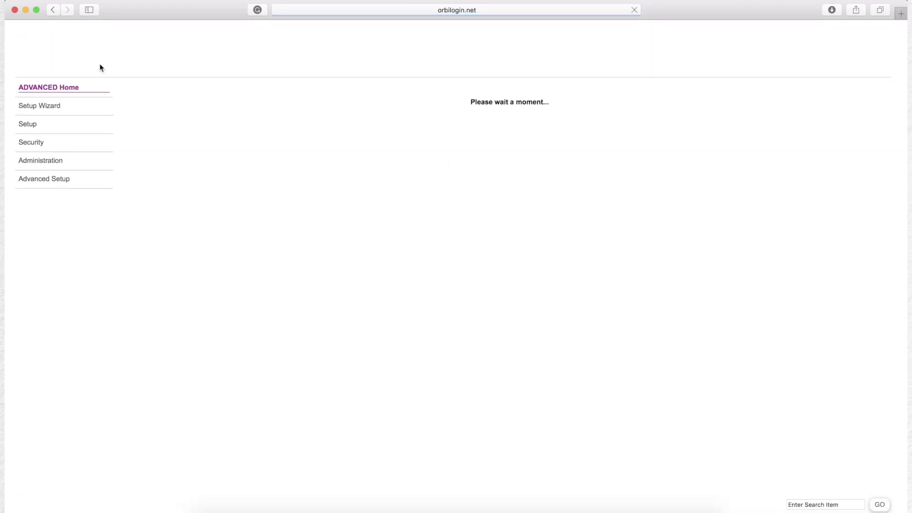
pyautogui.click(108, 184)
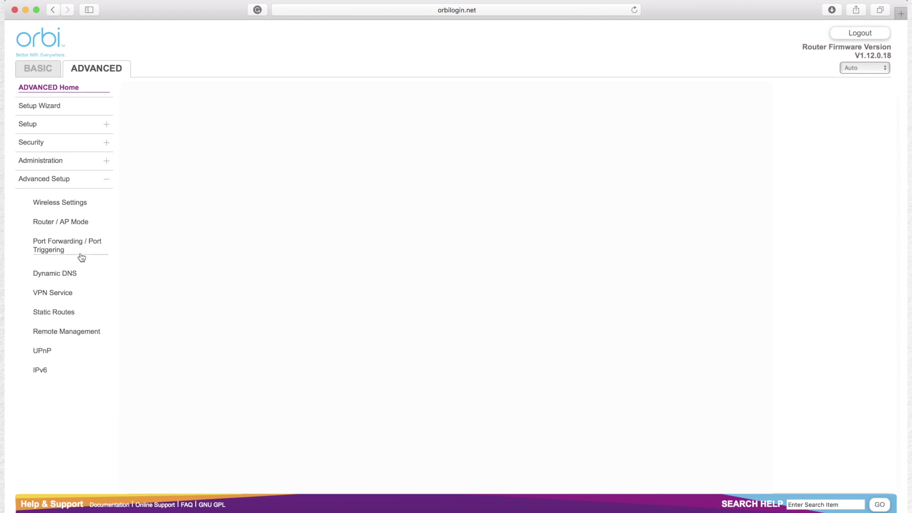
pyautogui.scroll(-3, 82, 256)
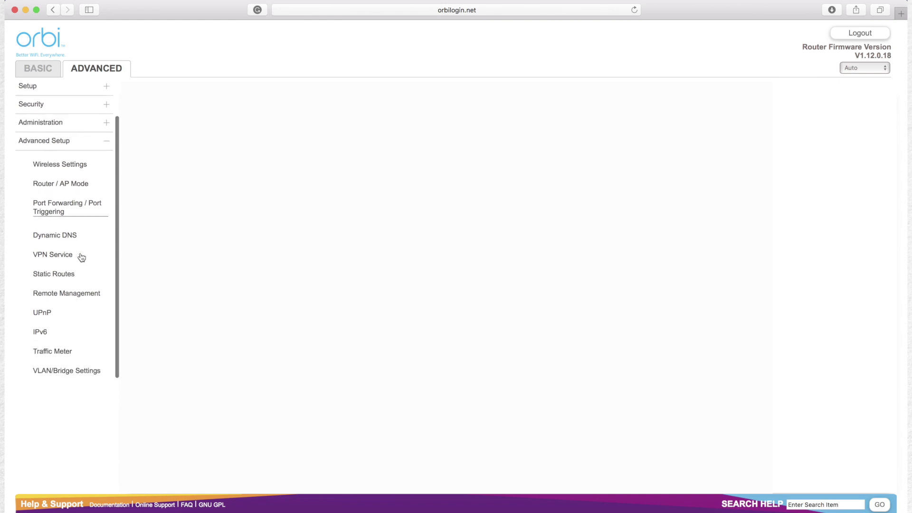
pyautogui.click(57, 345)
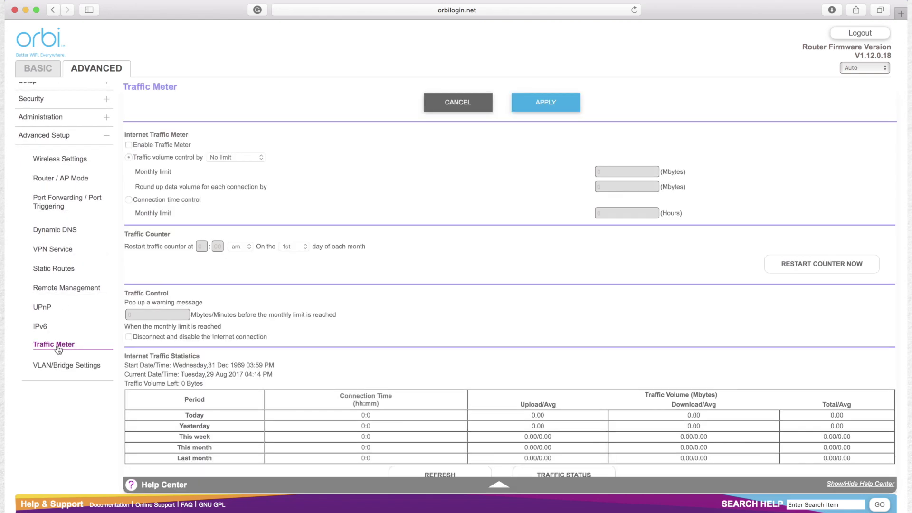
# Step: Tick the Enable Traffic Meter checkbox
pyautogui.click(129, 145)
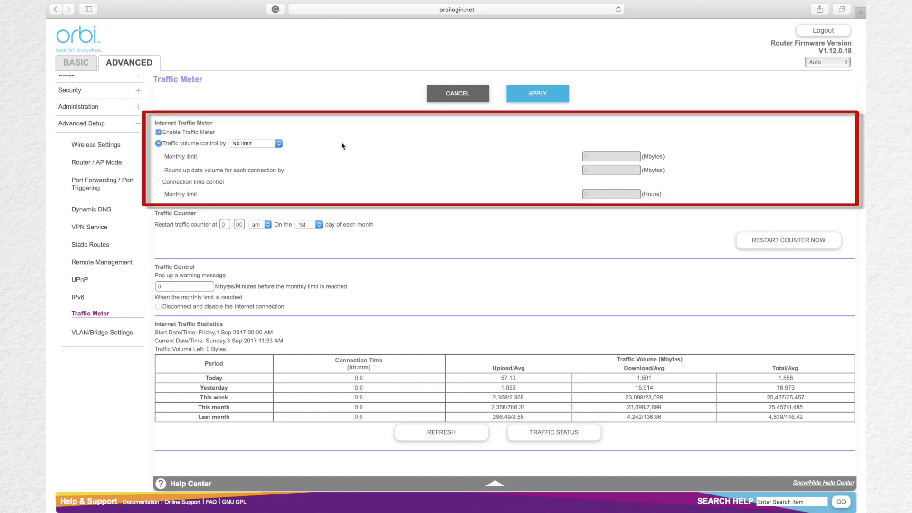
# Step: Control traffic volume by Both directions and select the Monthly limit field for 10000
pyautogui.click(280, 144)
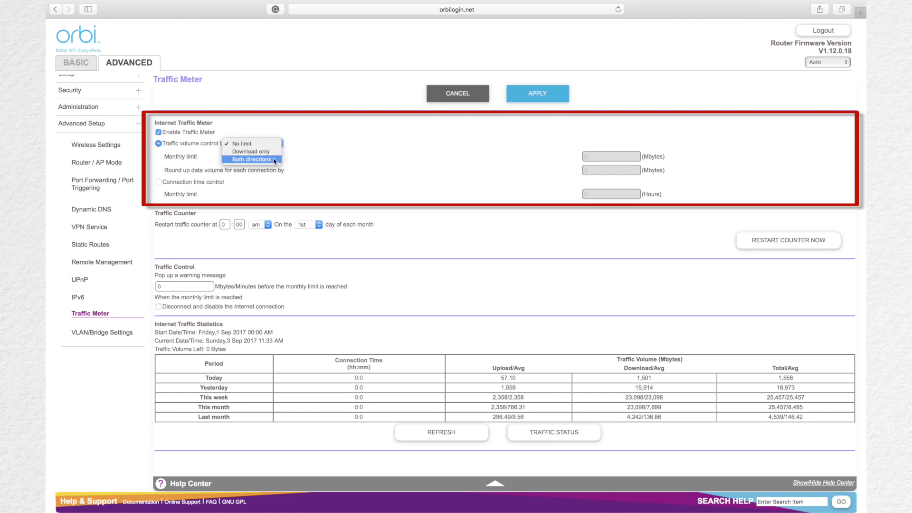
pyautogui.click(275, 160)
pyautogui.click(590, 156)
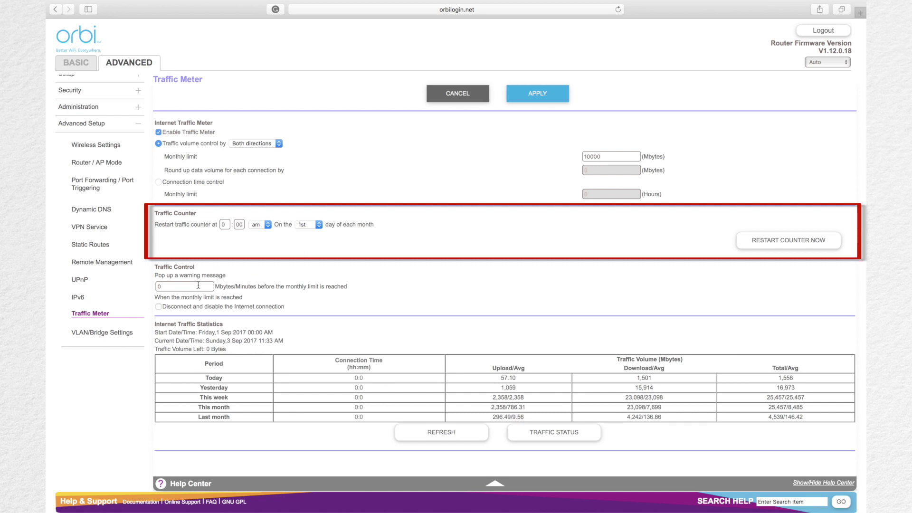
pyautogui.write('100')
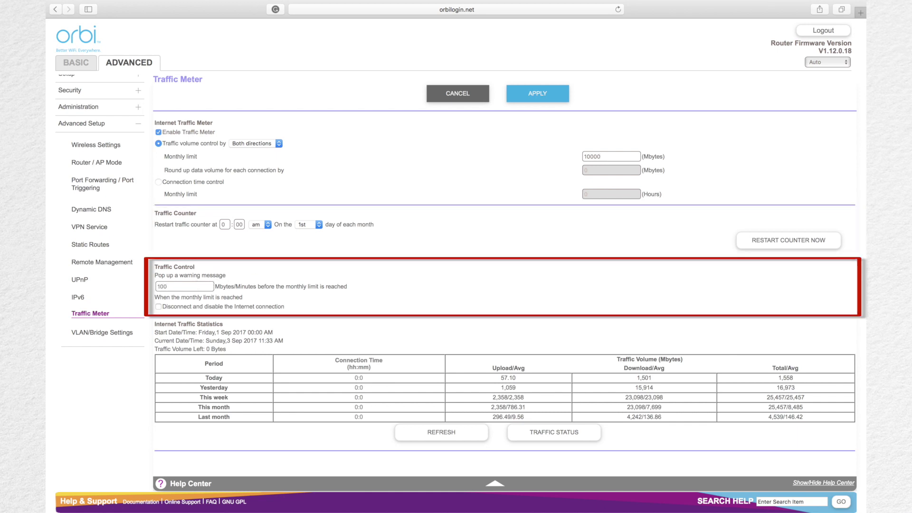